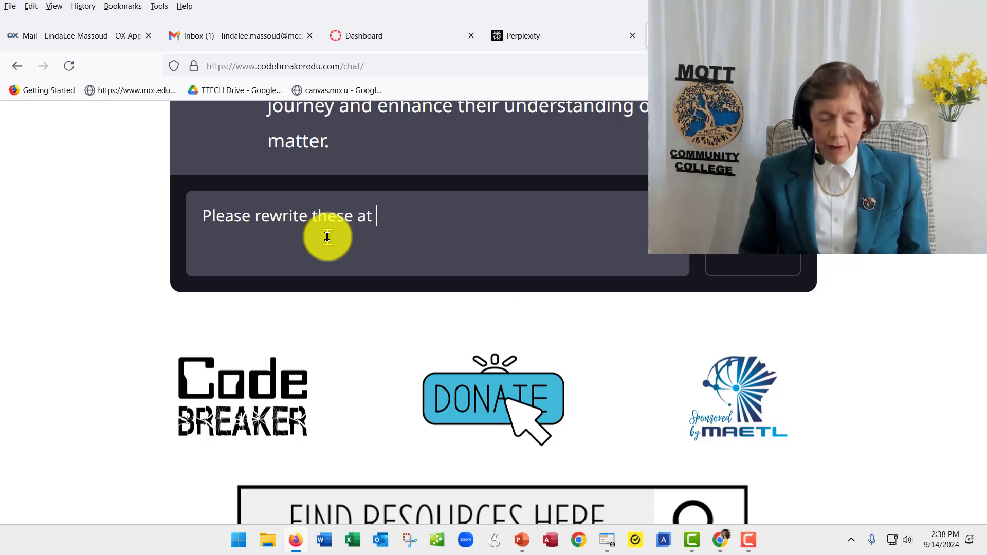
Step: Complete the prompt as "Please rewrite these at 5th grade level. Reprint the entire list" and send it to the chatbot
{"action": "type", "text": "5th grade le"}
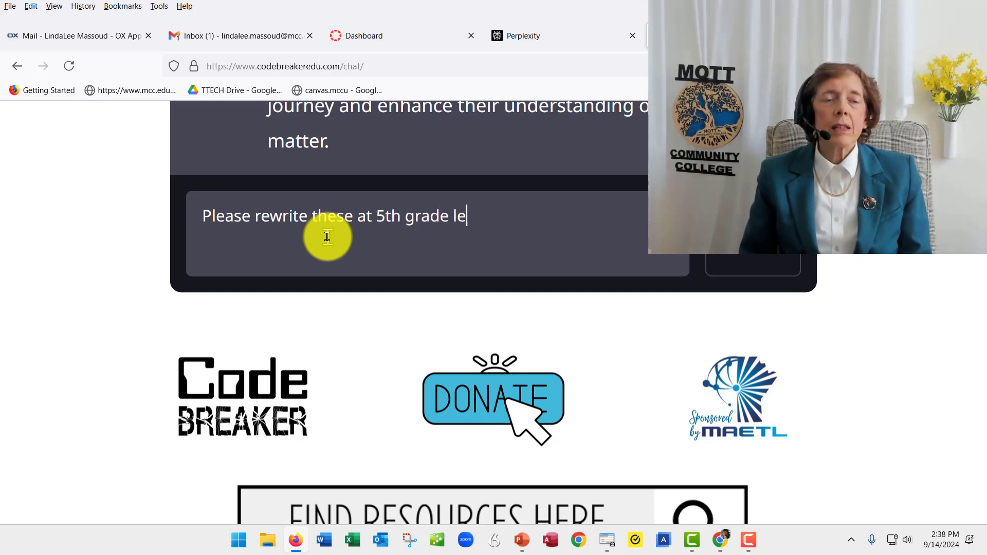
{"action": "type", "text": "vel. Rep"}
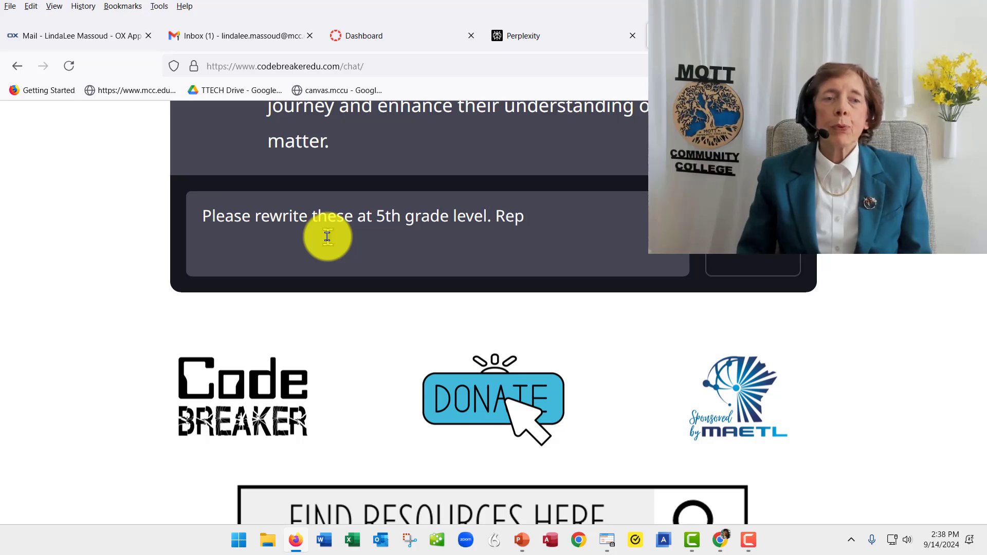
{"action": "type", "text": "rint the int"}
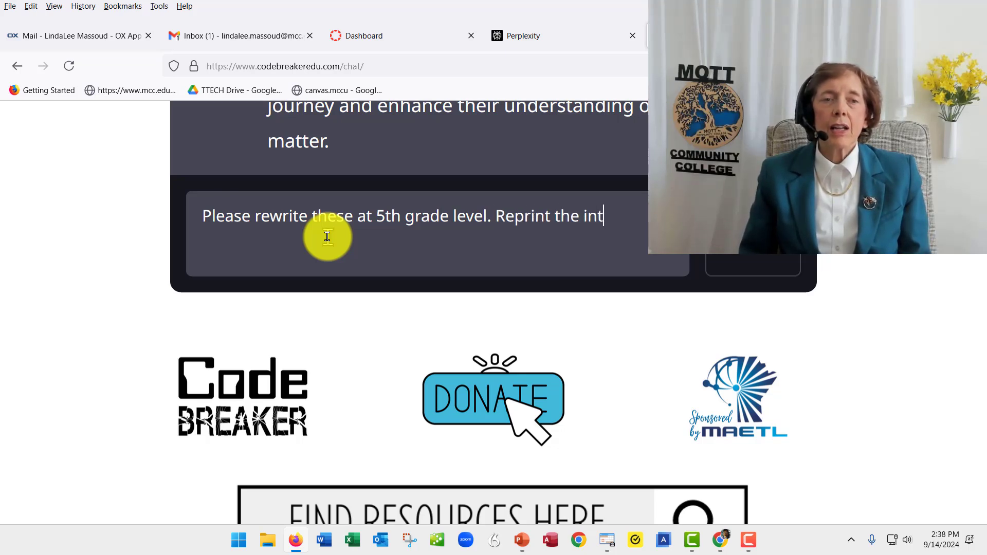
{"action": "key", "text": "BackSpace"}
{"action": "key", "text": "BackSpace"}
{"action": "key", "text": "BackSpace"}
{"action": "type", "text": "entire lis"}
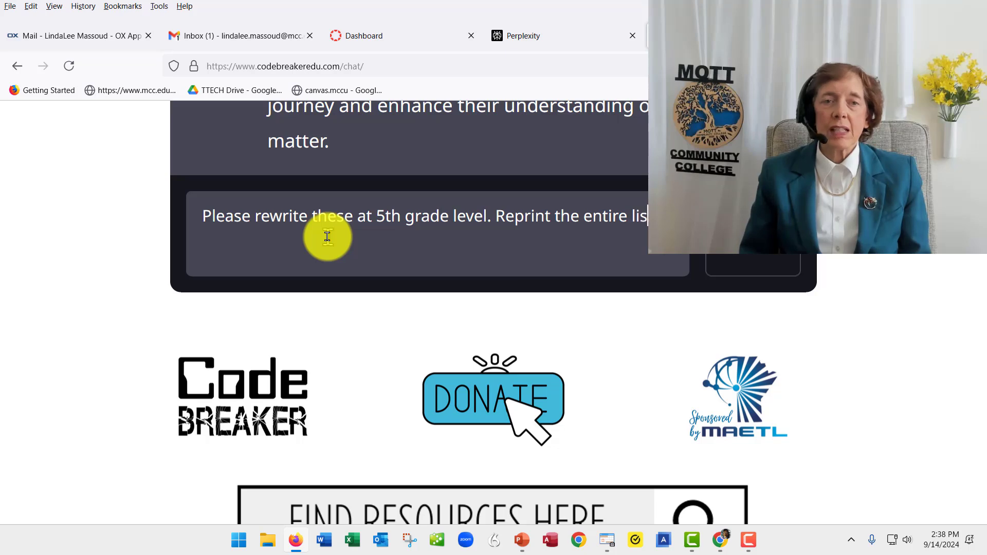
{"action": "type", "text": "t"}
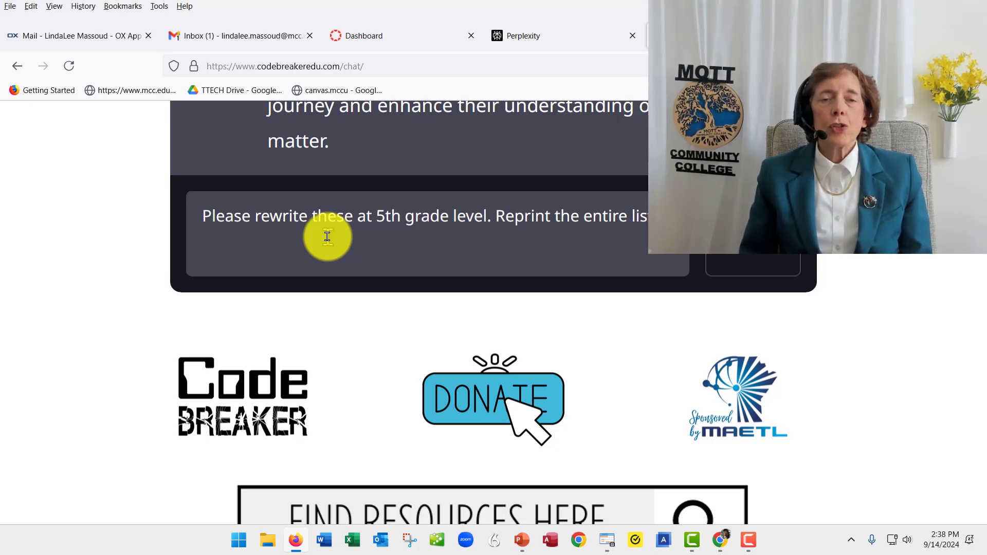
{"action": "key", "text": "Return"}
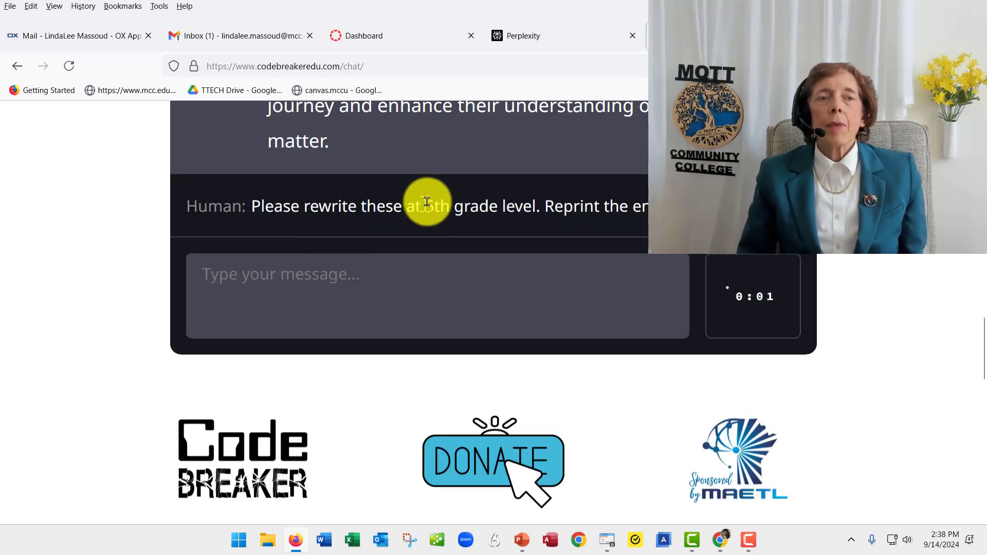
Step: Start a follow-up message with "This is a nice list, but I want to go back to the original list."
{"action": "scroll", "coordinate": [478, 195], "scroll_direction": "up", "scroll_amount": 8}
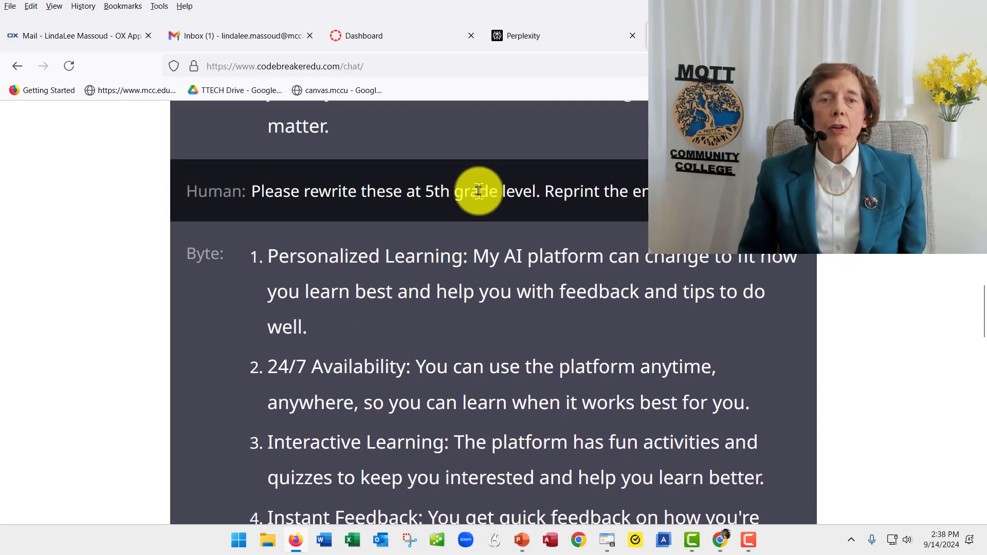
{"action": "scroll", "coordinate": [478, 191], "scroll_direction": "down", "scroll_amount": 2}
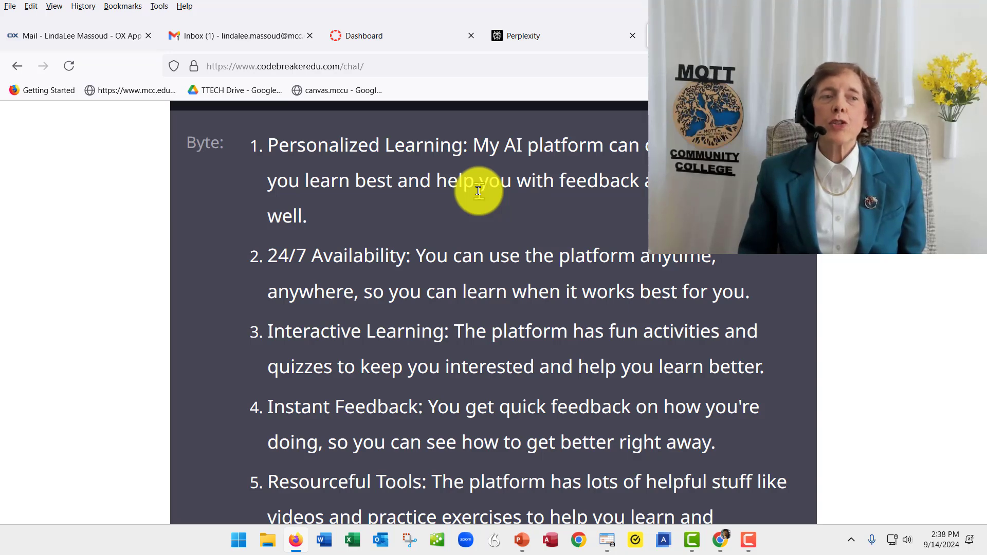
{"action": "scroll", "coordinate": [478, 190], "scroll_direction": "up", "scroll_amount": 10}
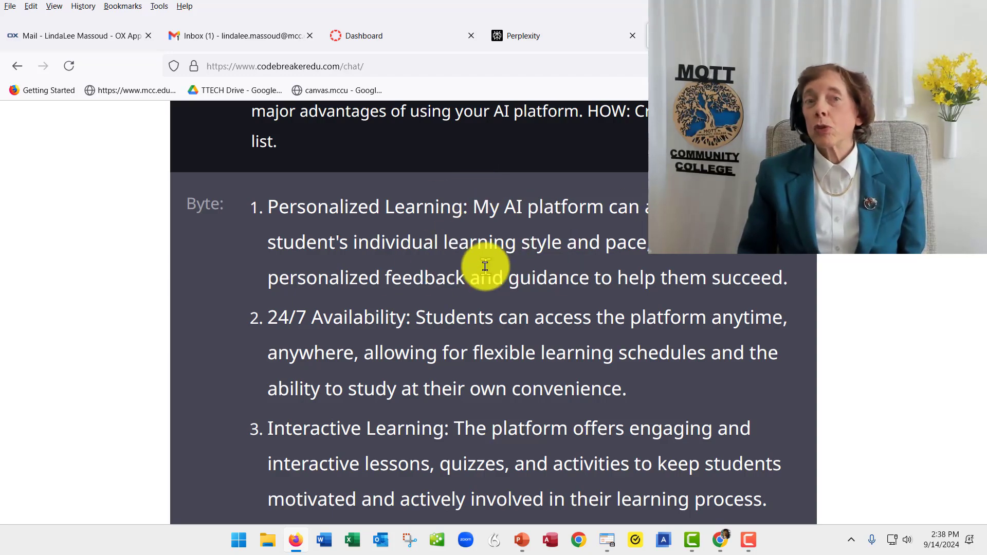
{"action": "scroll", "coordinate": [485, 265], "scroll_direction": "down", "scroll_amount": 15}
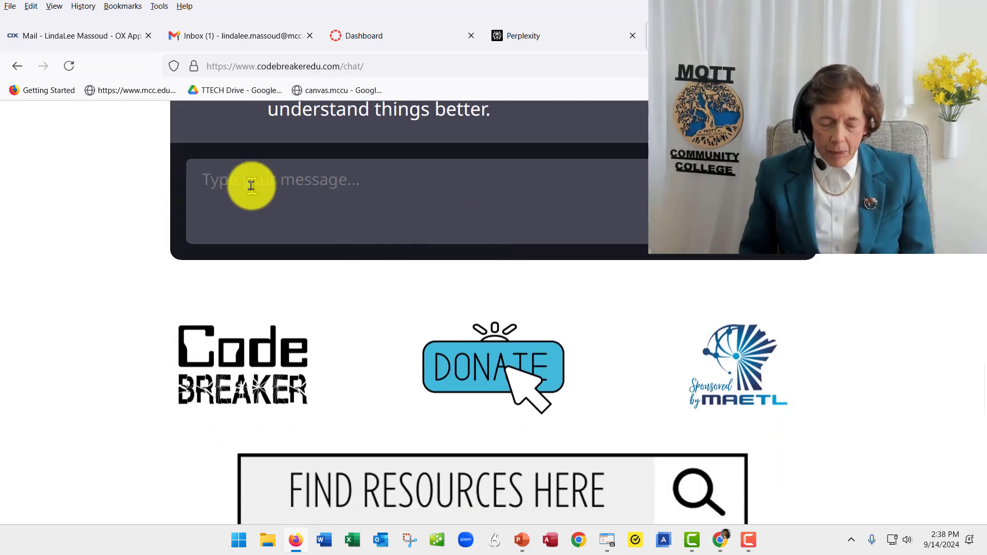
{"action": "type", "text": "This is a"}
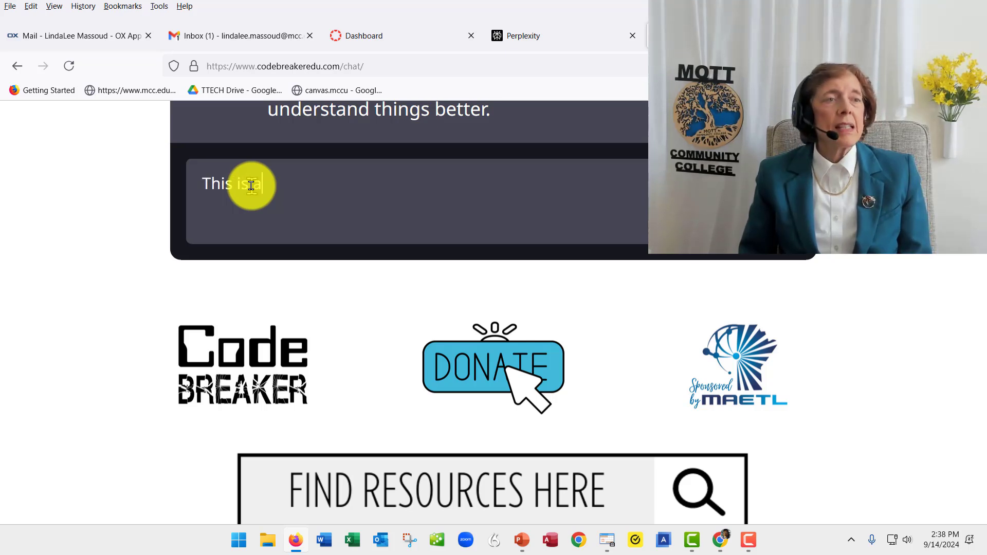
{"action": "type", "text": " nice list, b"}
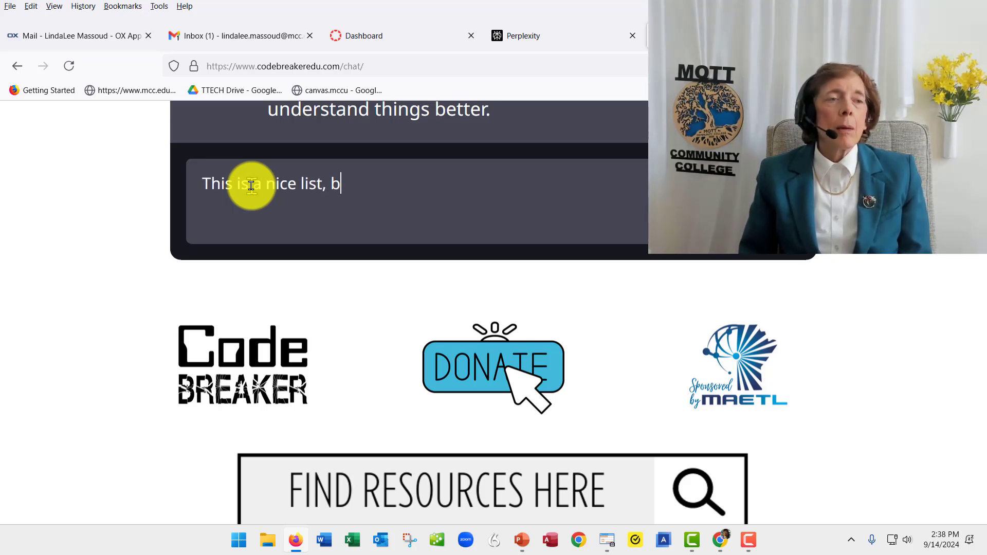
{"action": "type", "text": "ut I want to go b"}
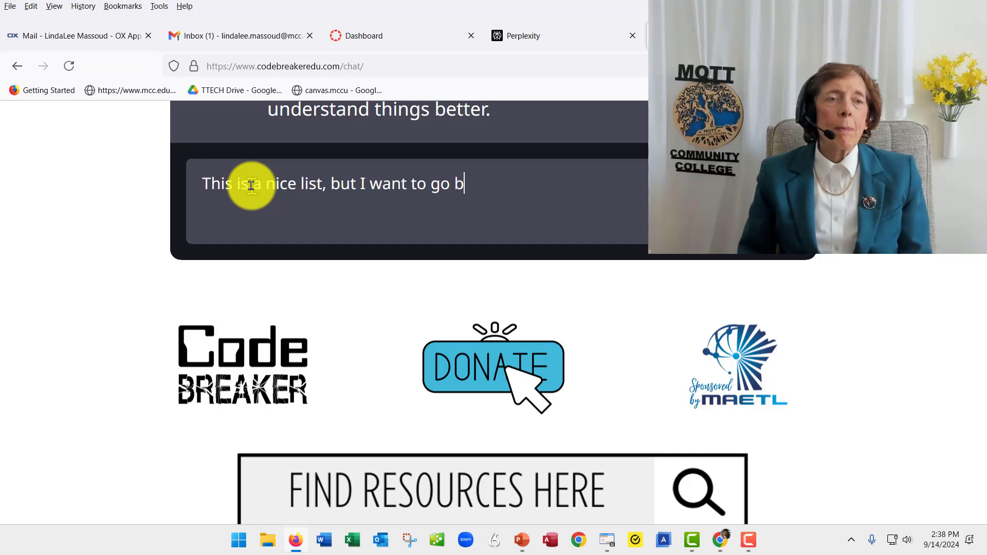
{"action": "type", "text": "ack to the"}
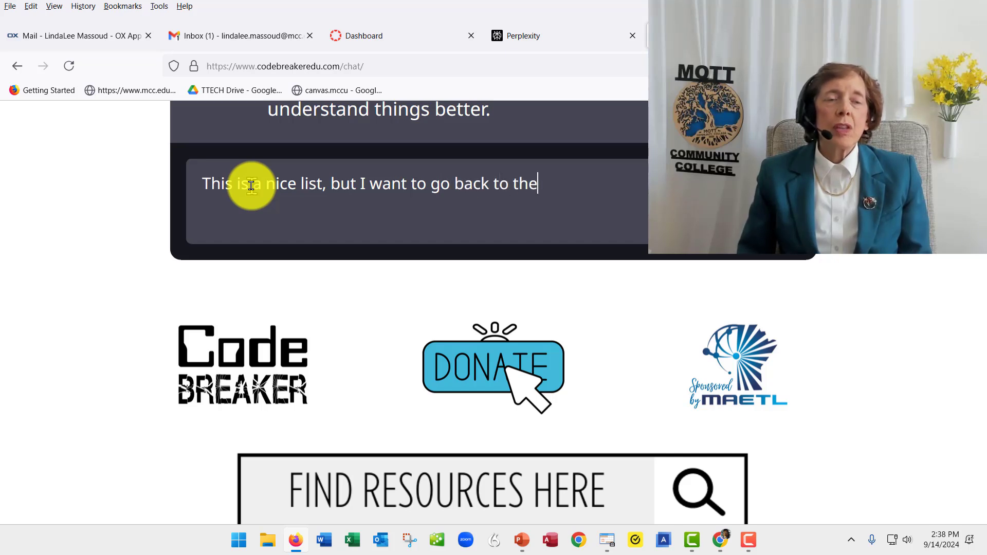
{"action": "type", "text": " original list. "}
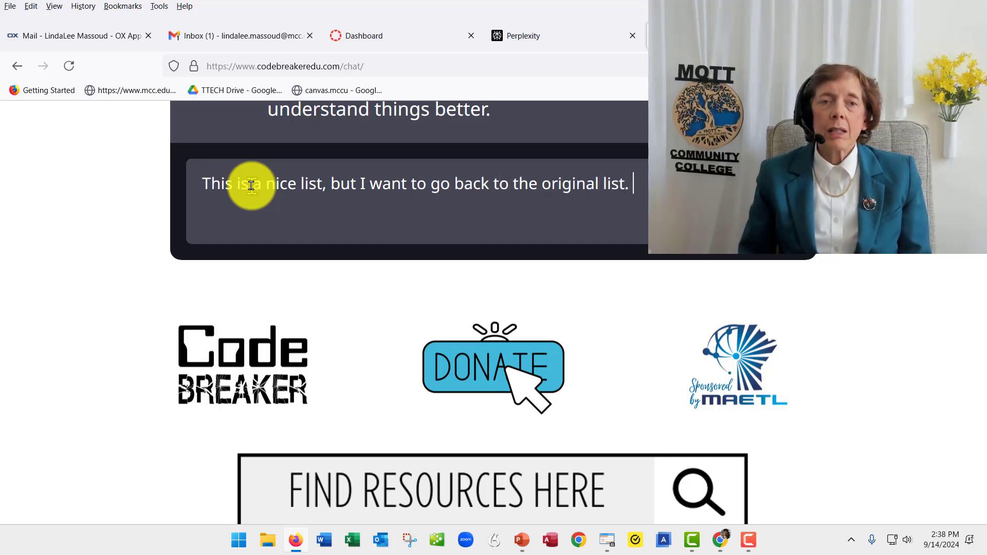
Step: Add the request "Please increase the list from 5 advantages to 10." to the follow-up message
{"action": "type", "text": "Please"}
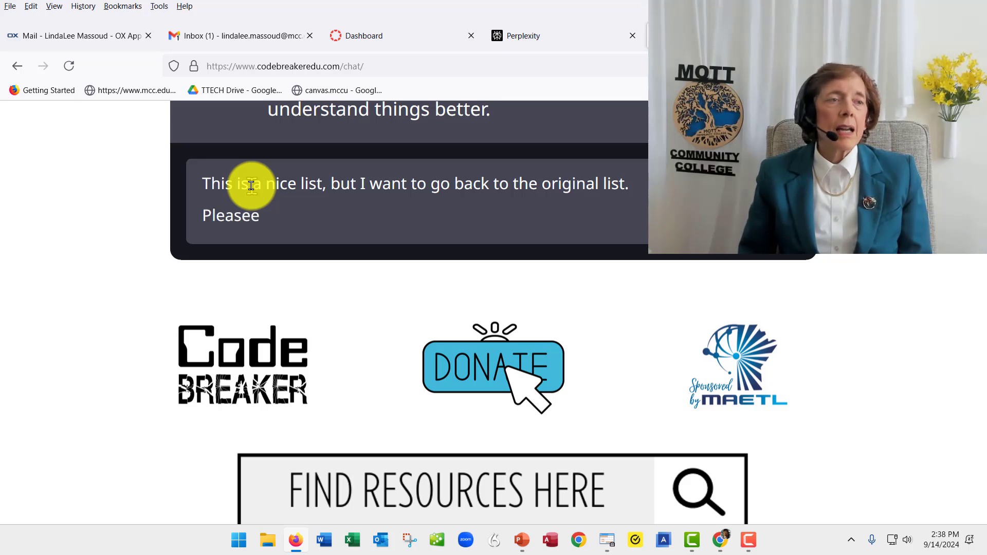
{"action": "type", "text": "e"}
{"action": "key", "text": "BackSpace"}
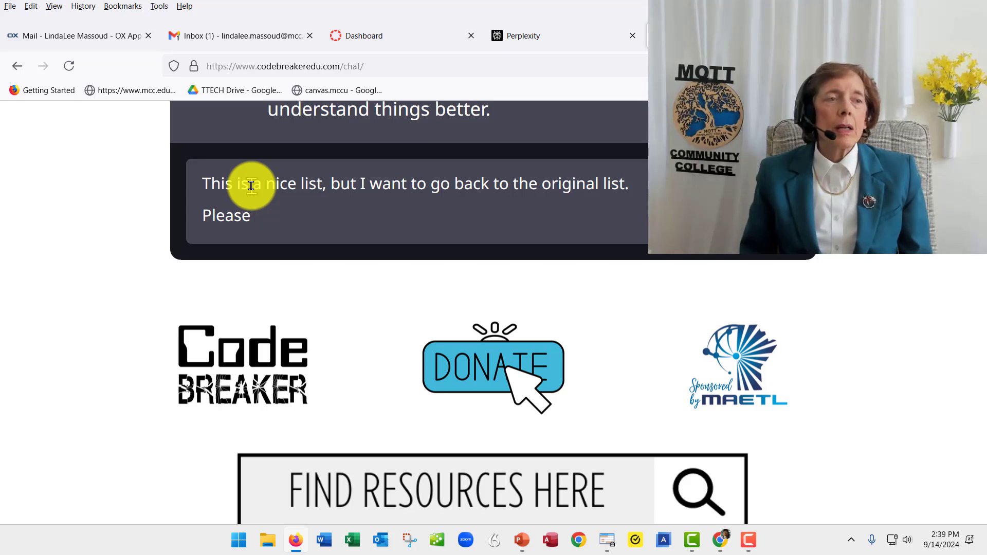
{"action": "type", "text": "incrases"}
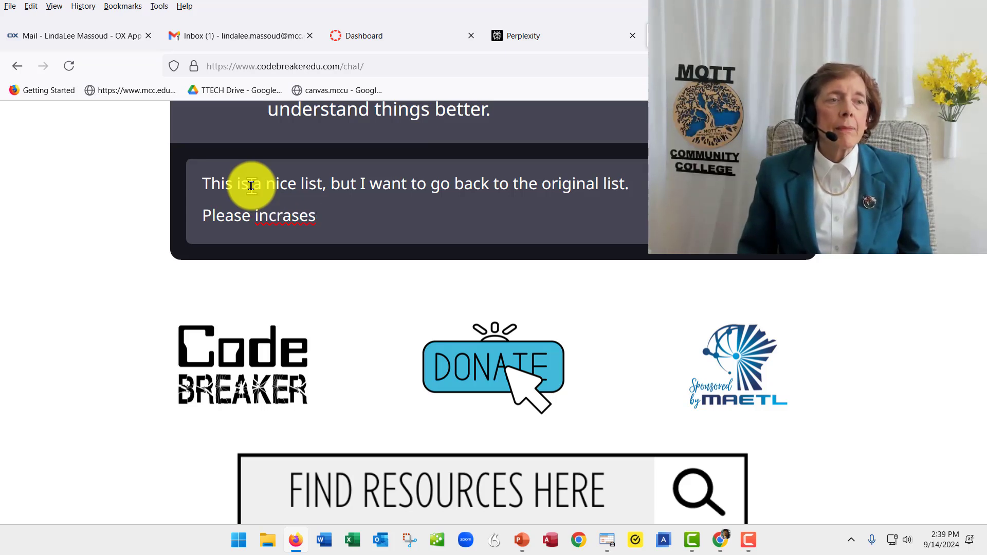
{"action": "key", "text": "BackSpace"}
{"action": "key", "text": "BackSpace"}
{"action": "key", "text": "BackSpace"}
{"action": "key", "text": "BackSpace"}
{"action": "type", "text": "ease the"}
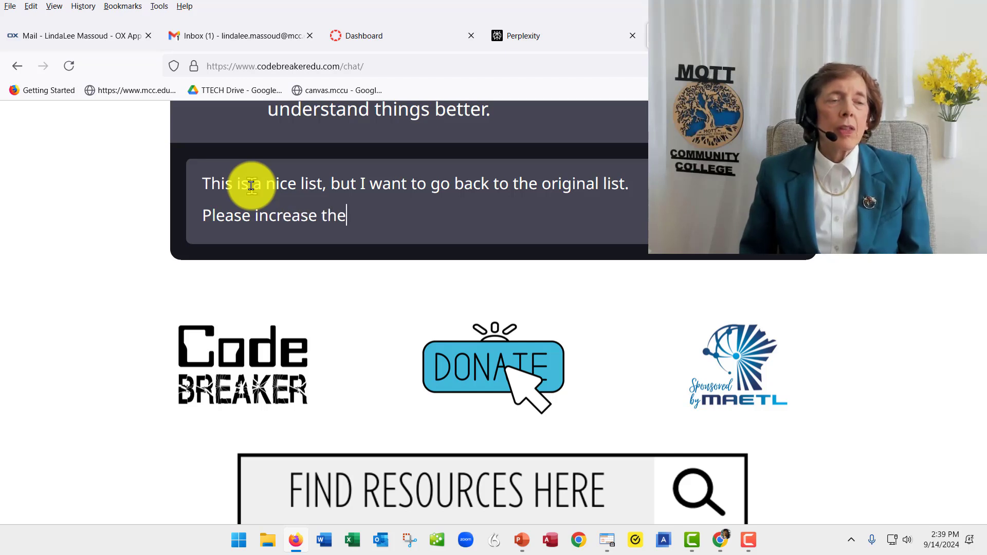
{"action": "type", "text": " list for"}
{"action": "key", "text": "BackSpace"}
{"action": "key", "text": "BackSpace"}
{"action": "type", "text": "rom 5"}
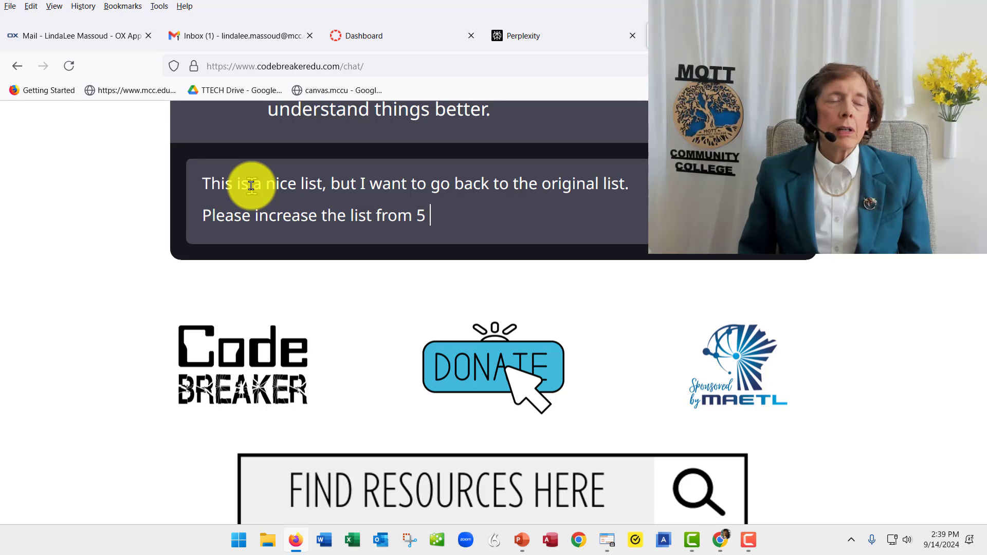
{"action": "type", "text": " advantages "}
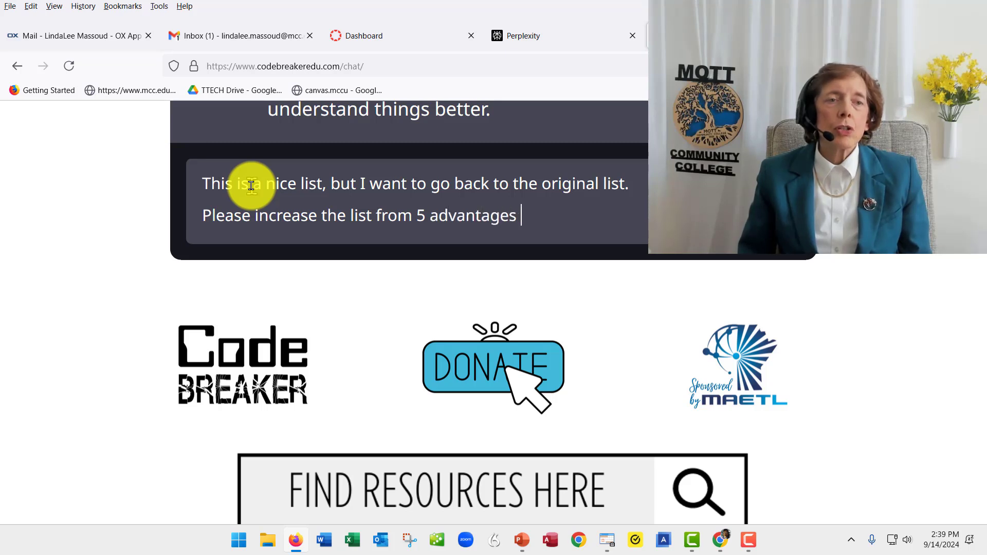
{"action": "type", "text": "to 10. Repres"}
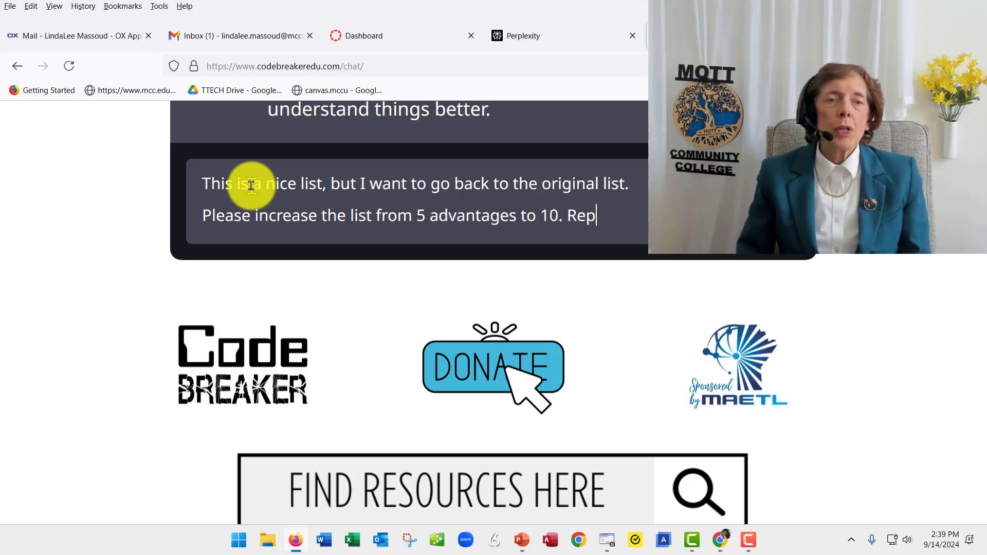
Step: Finish the message with "Reprint the entire list" and send it to the chatbot
{"action": "key", "text": "BackSpace"}
{"action": "type", "text": "int "}
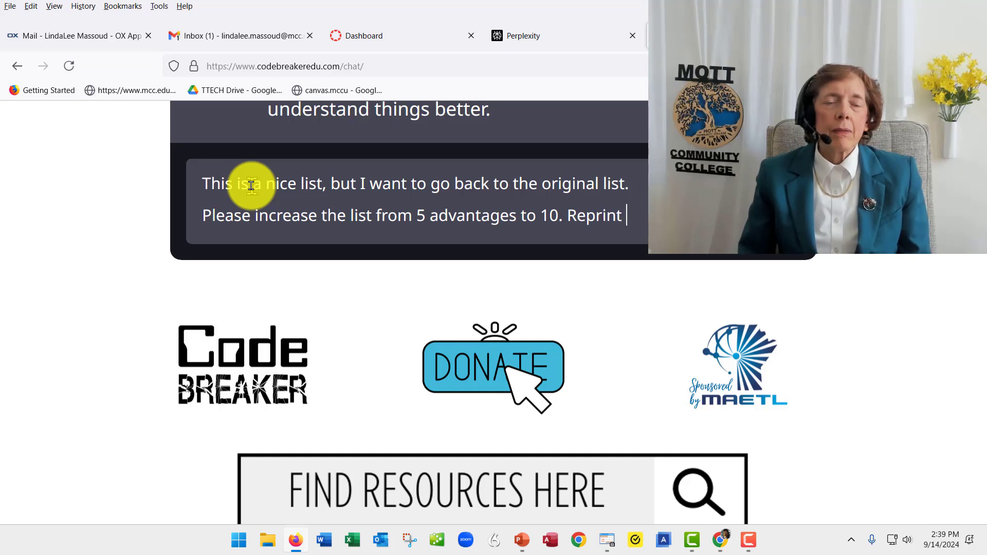
{"action": "type", "text": "the entire list"}
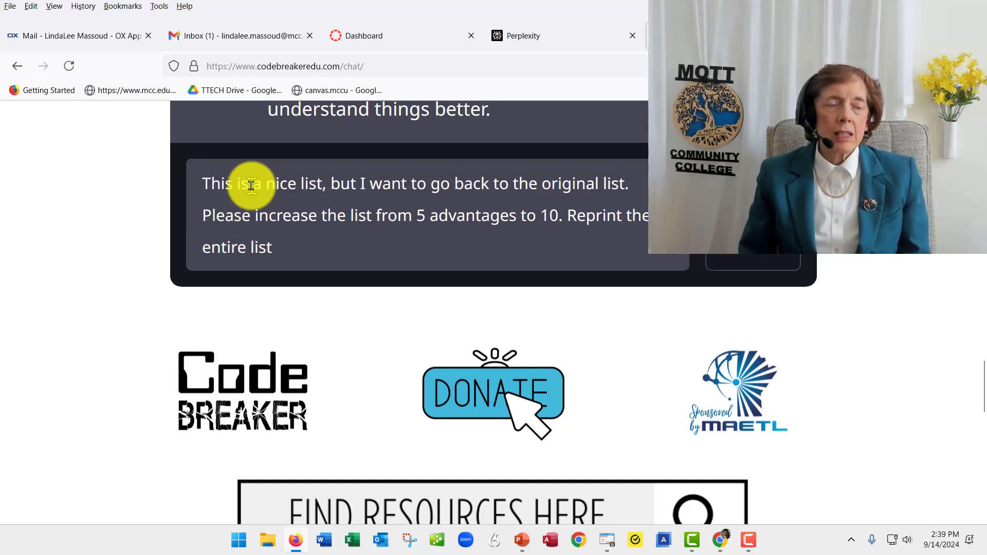
{"action": "key", "text": "Return"}
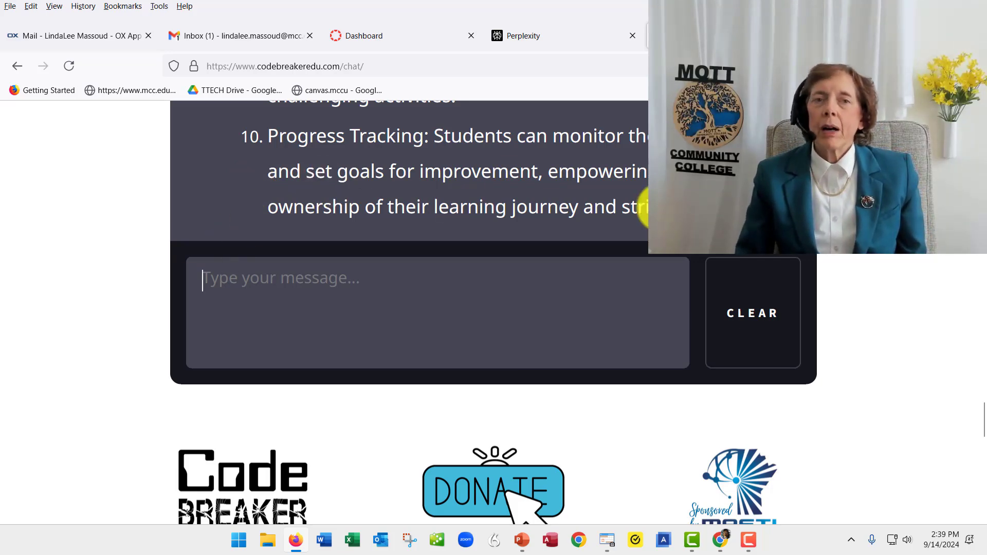
Step: Review the expanded list of advantages in the chatbot's reply, from the earlier items down to the last
{"action": "scroll", "coordinate": [643, 209], "scroll_direction": "up", "scroll_amount": 2}
{"action": "scroll", "coordinate": [642, 208], "scroll_direction": "up", "scroll_amount": 2}
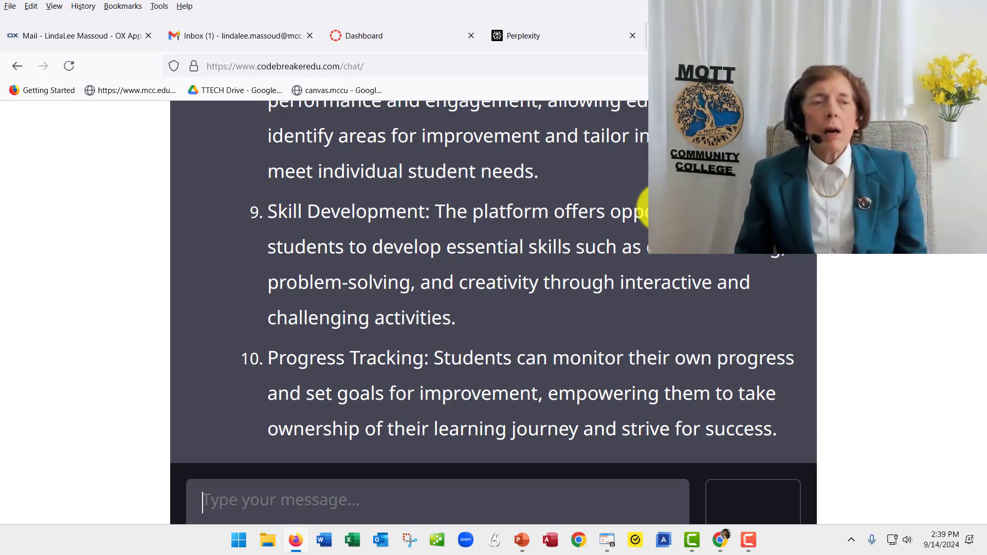
{"action": "scroll", "coordinate": [642, 208], "scroll_direction": "up", "scroll_amount": 10}
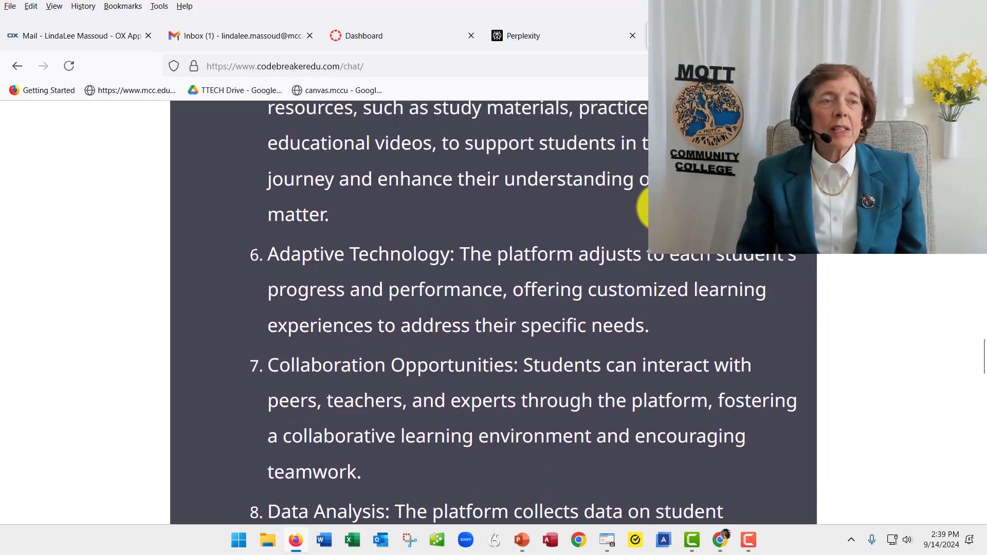
{"action": "scroll", "coordinate": [643, 208], "scroll_direction": "up", "scroll_amount": 5}
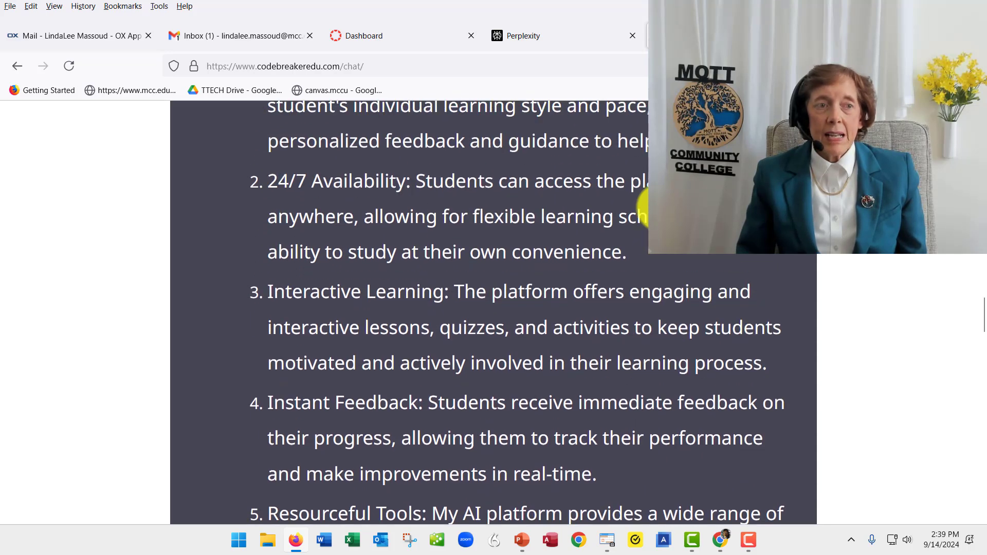
{"action": "scroll", "coordinate": [643, 209], "scroll_direction": "down", "scroll_amount": 12}
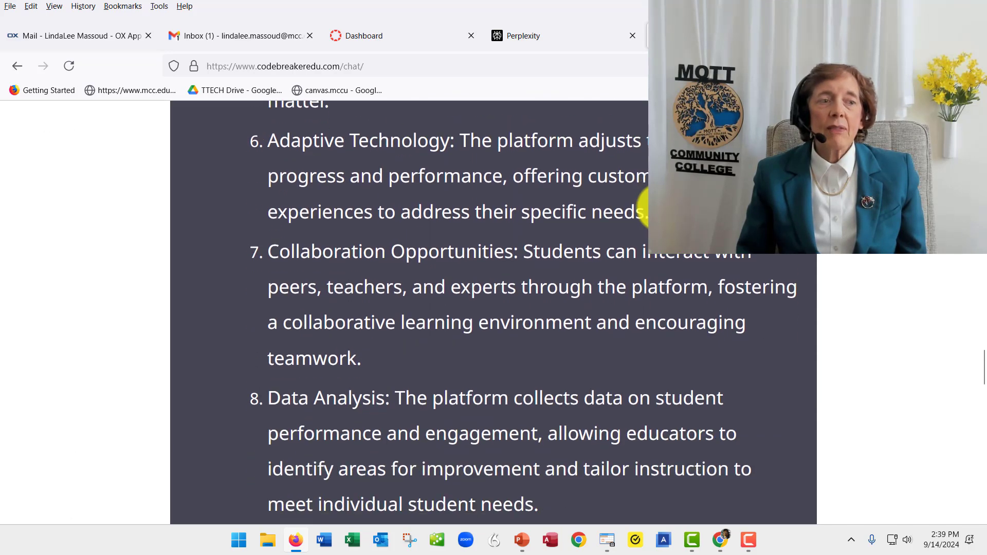
{"action": "scroll", "coordinate": [643, 211], "scroll_direction": "down", "scroll_amount": 4}
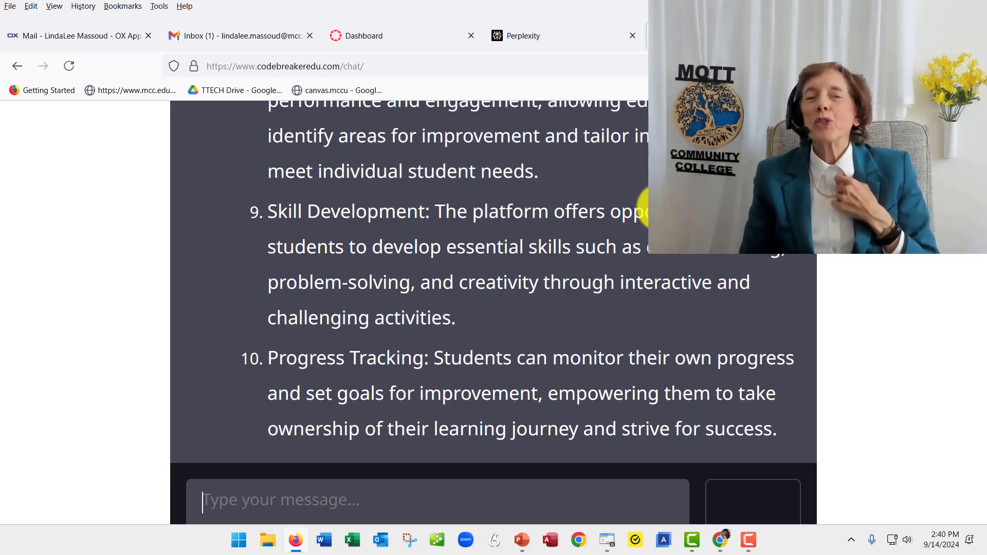
Step: Switch to the PowerPoint slide show and advance from the Iteration demo to the Hallucination slide
{"action": "key", "text": "alt+Tab"}
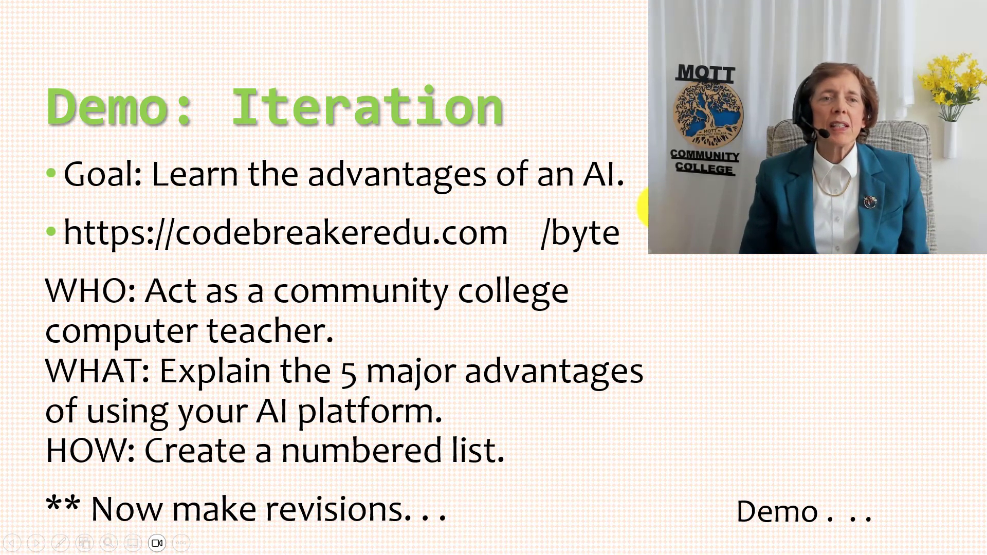
{"action": "key", "text": "Right"}
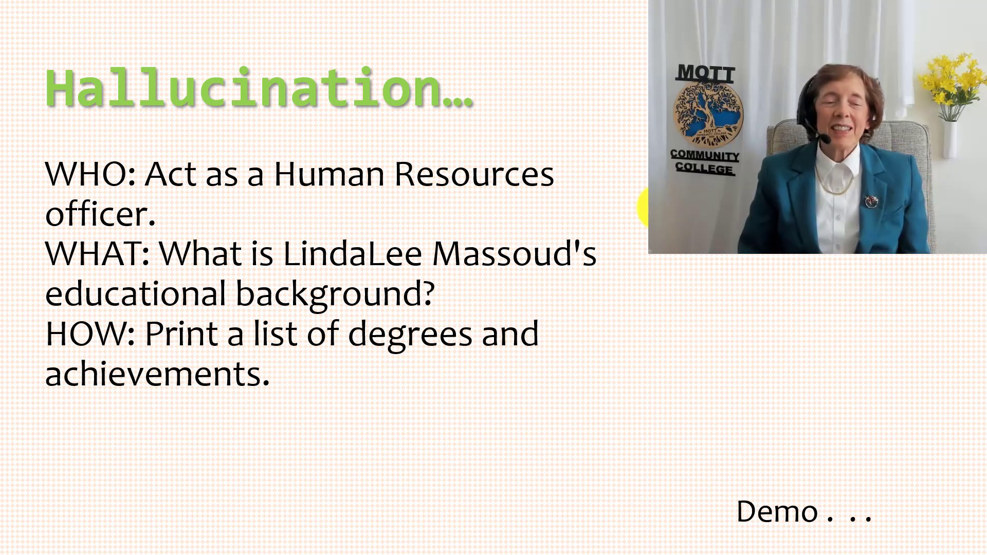
Step: Switch to Perplexity in the browser and read its answer about the named person's educational background
{"action": "key", "text": "alt+Tab"}
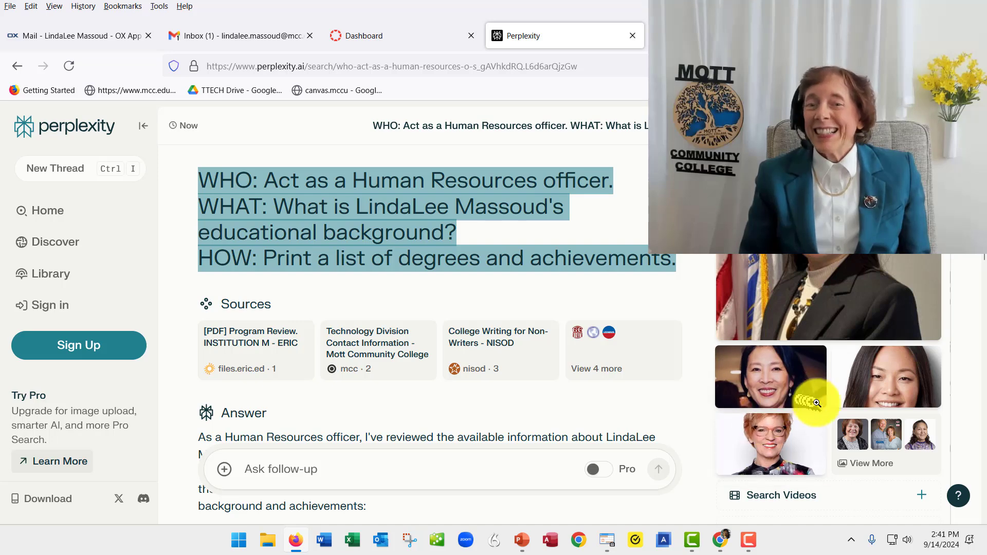
{"action": "left_click", "coordinate": [541, 405]}
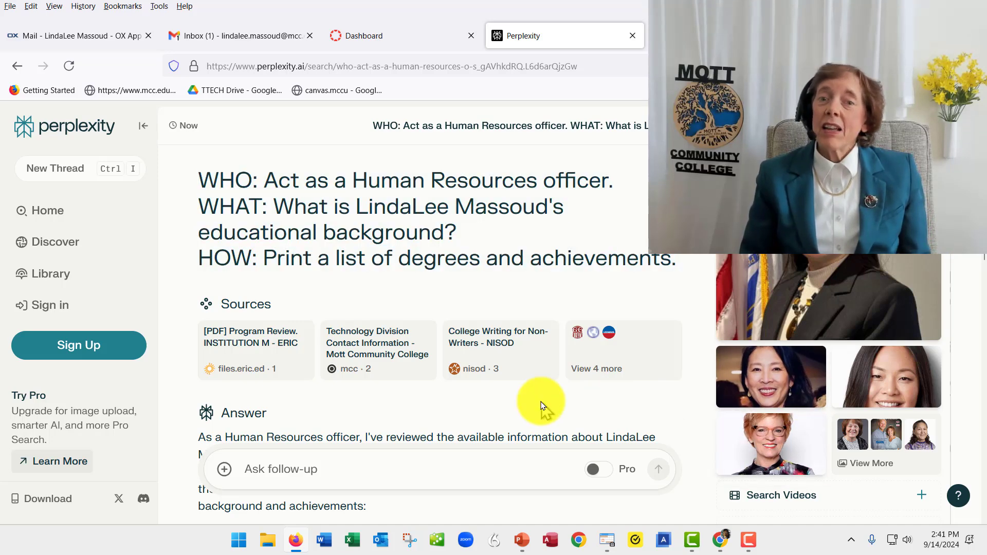
{"action": "scroll", "coordinate": [541, 405], "scroll_direction": "down", "scroll_amount": 5}
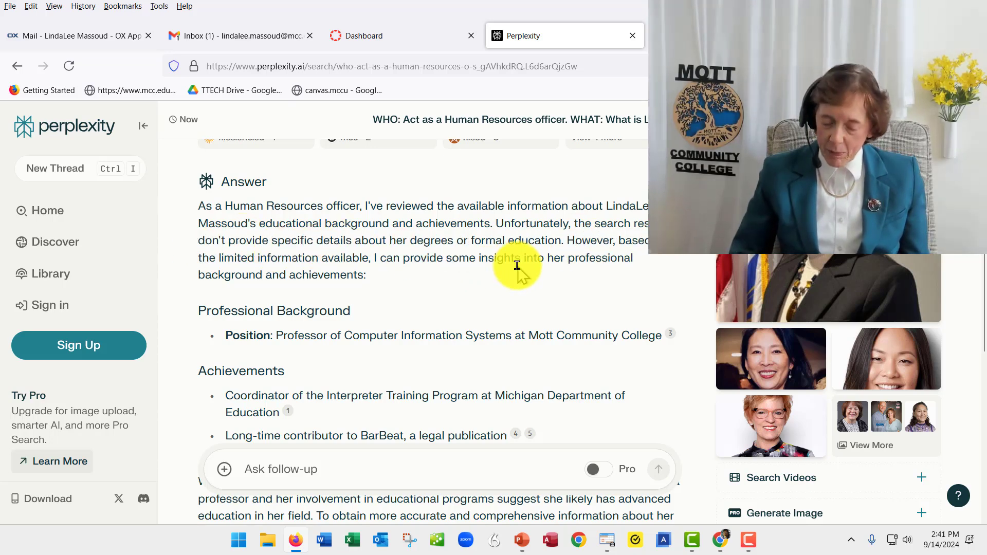
Step: Enlarge the page text and read the answer's professional background, achievements and closing paragraph about the person's degrees
{"action": "key", "text": "ctrl+plus"}
{"action": "key", "text": "ctrl+plus"}
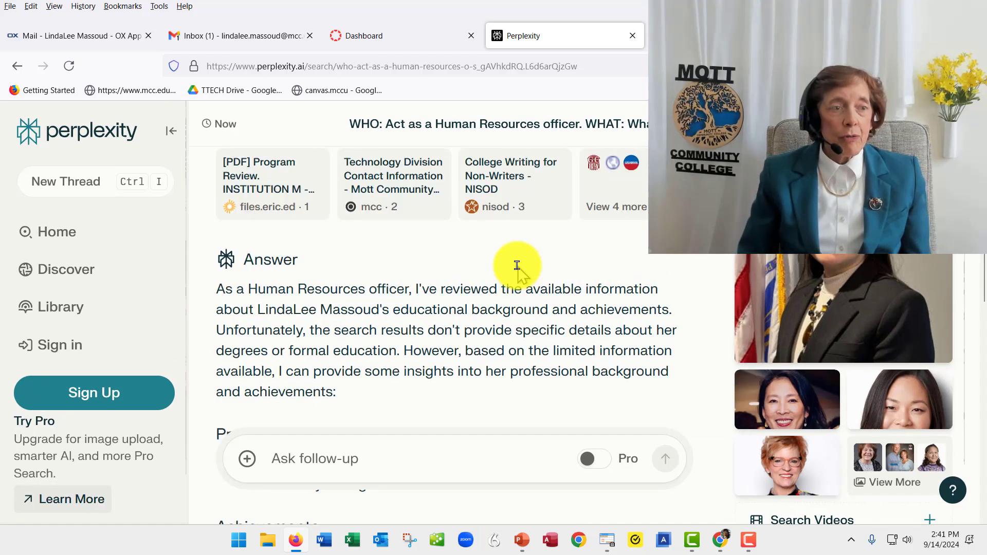
{"action": "scroll", "coordinate": [377, 328], "scroll_direction": "down", "scroll_amount": 2}
{"action": "scroll", "coordinate": [378, 328], "scroll_direction": "down", "scroll_amount": 3}
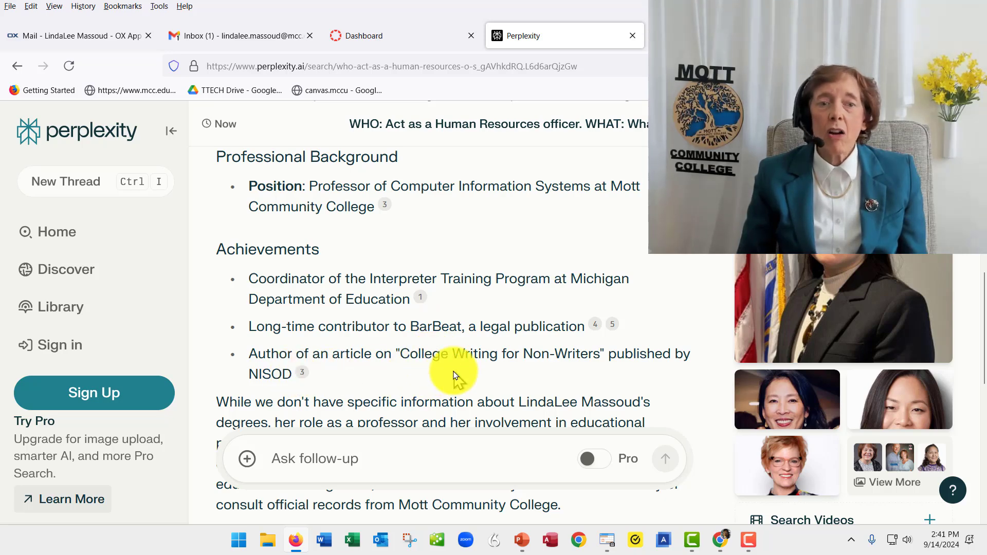
{"action": "scroll", "coordinate": [454, 374], "scroll_direction": "down", "scroll_amount": 2}
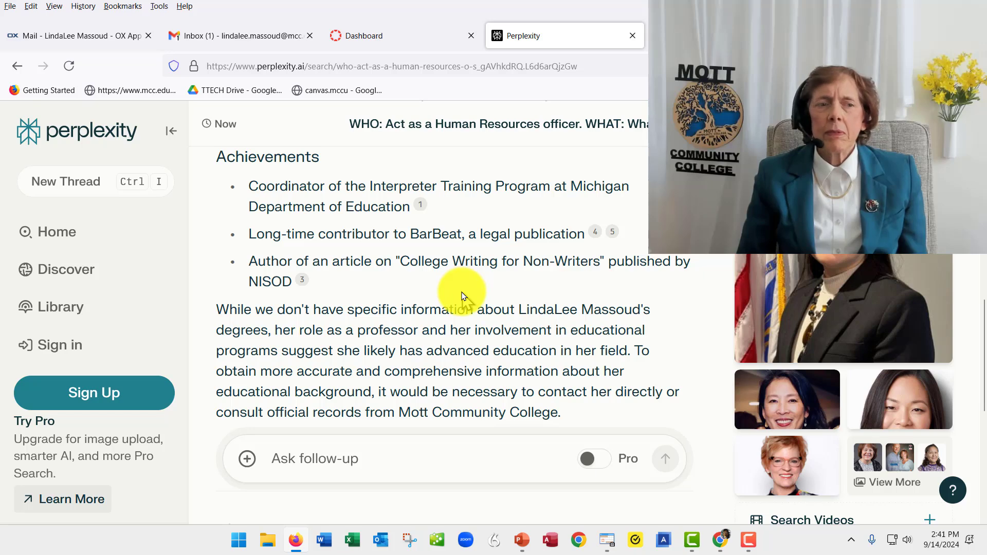
{"action": "scroll", "coordinate": [458, 289], "scroll_direction": "down", "scroll_amount": 2}
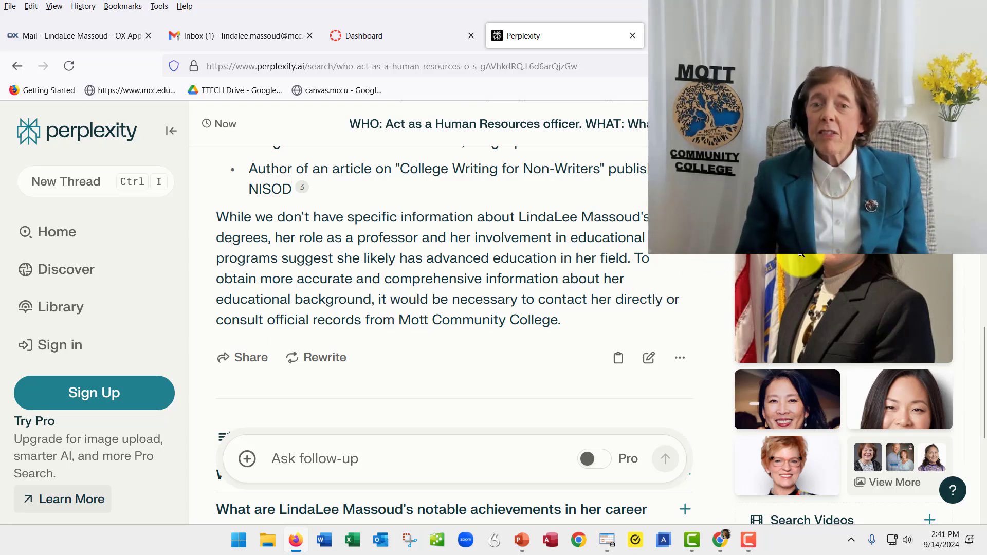
Step: View the large portrait photo accompanying the answer at full size, and return to the answer
{"action": "scroll", "coordinate": [818, 273], "scroll_direction": "up", "scroll_amount": 2}
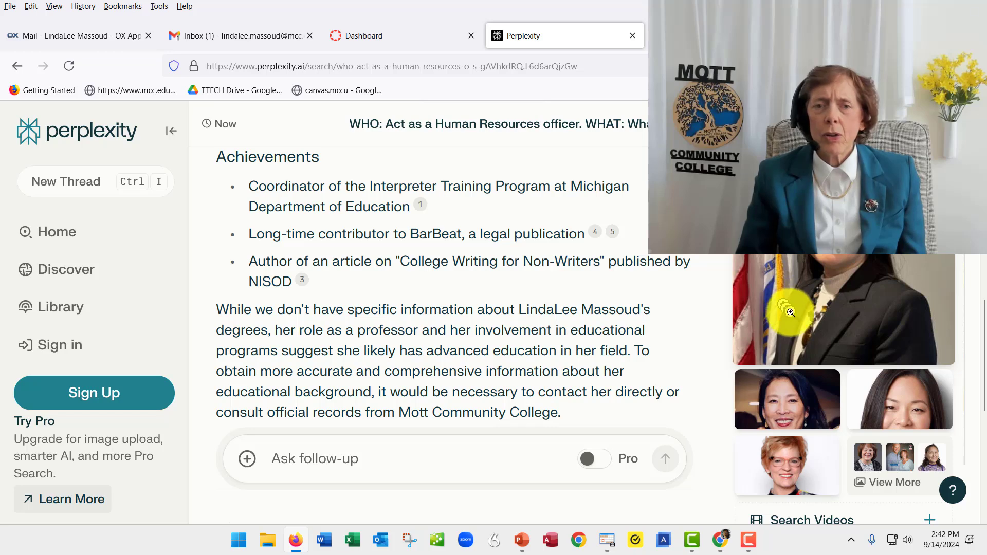
{"action": "left_click", "coordinate": [749, 358]}
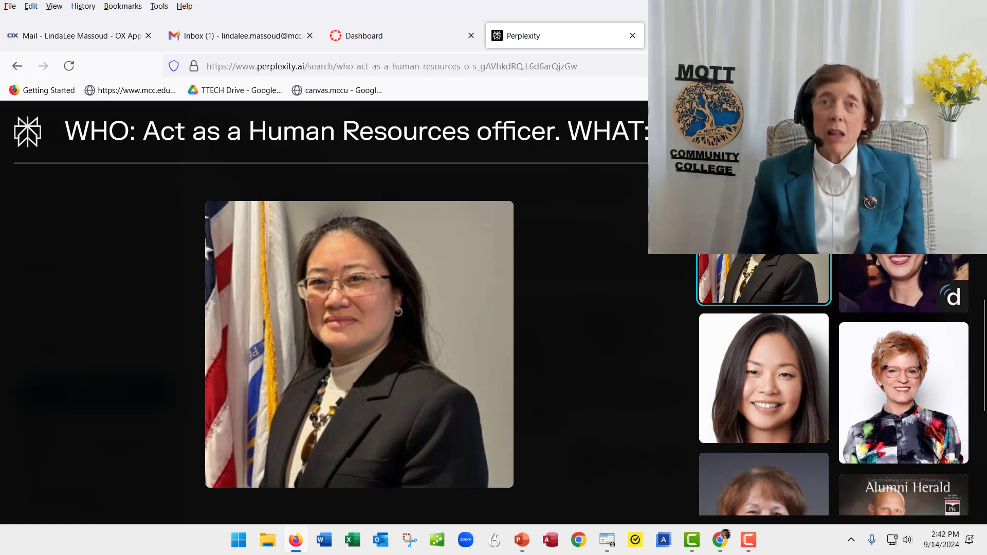
{"action": "key", "text": "Escape"}
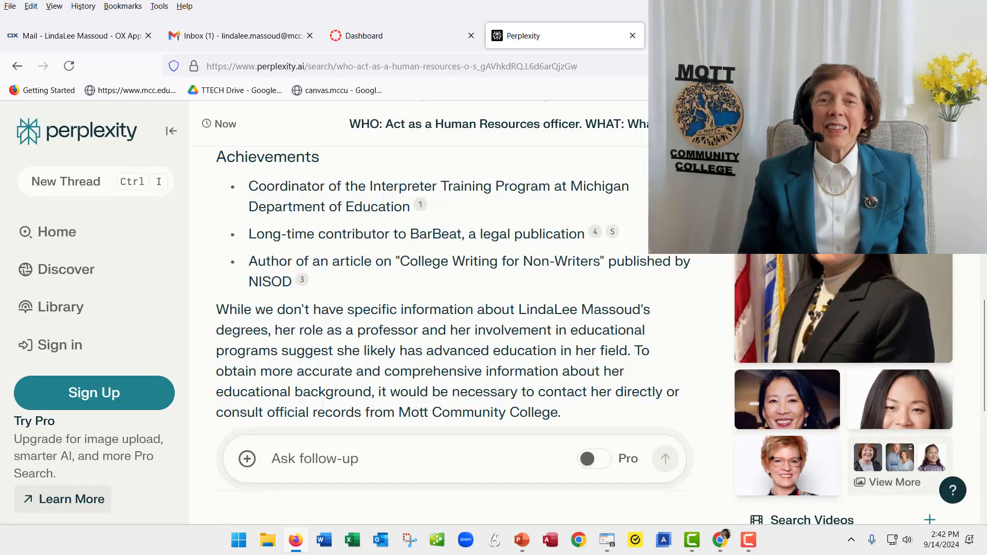